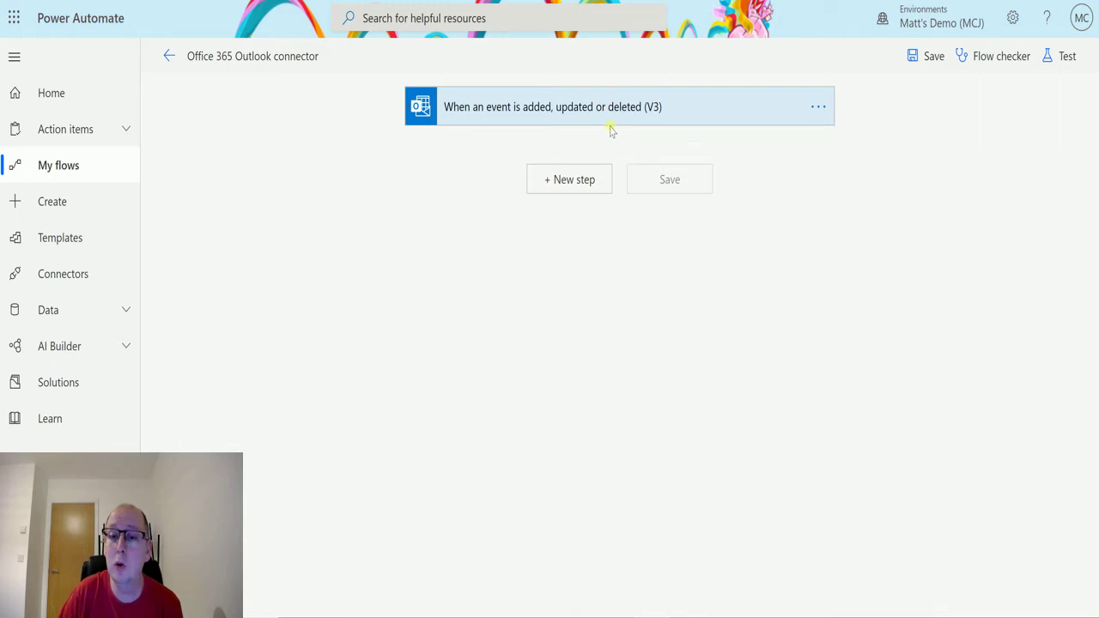
Add the Office 365 Outlook 'Get event (V3)' action as a new step after the event trigger
click(567, 184)
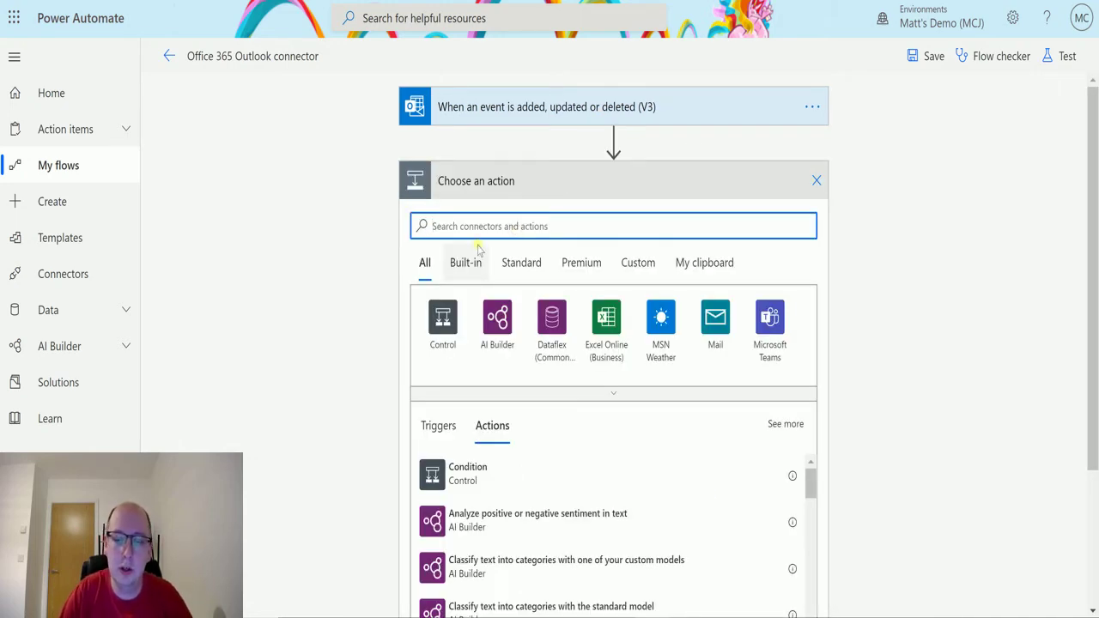
text(office)
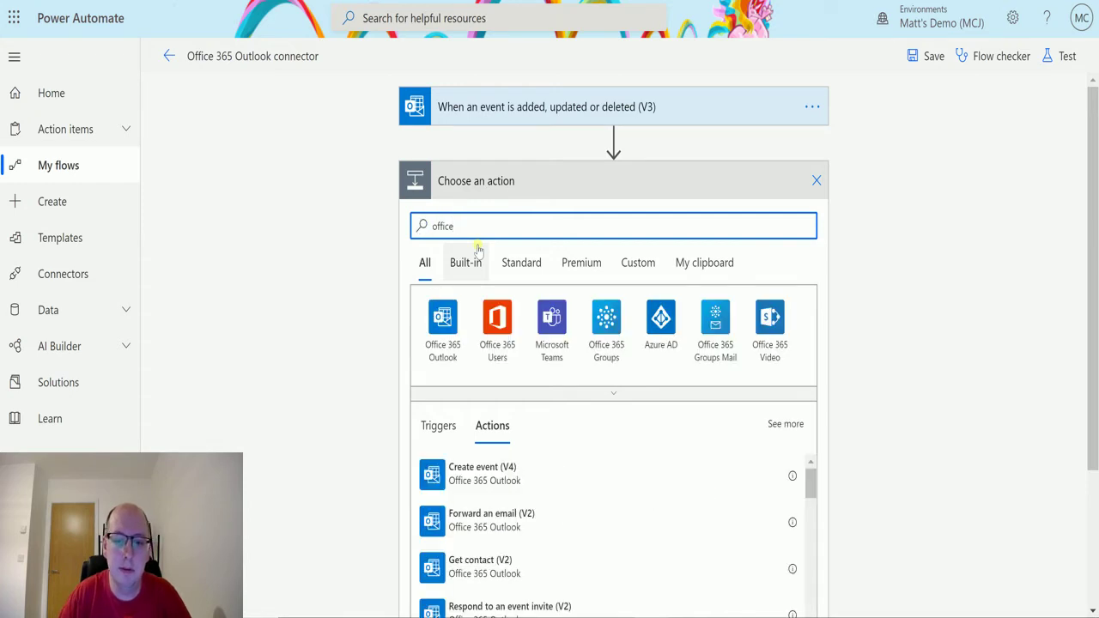
click(440, 330)
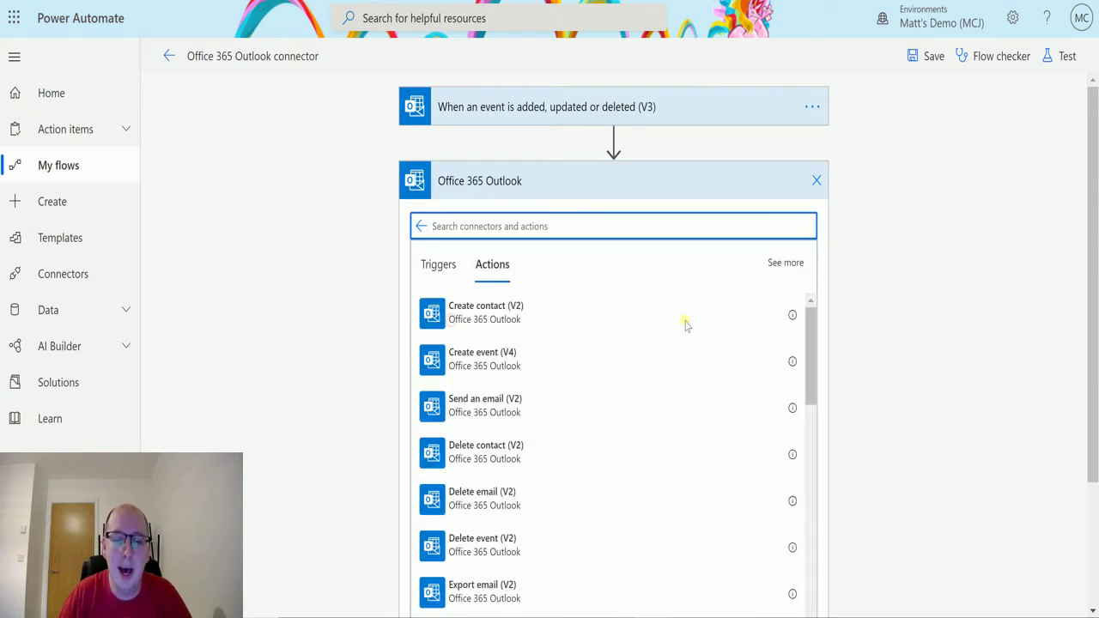
scroll(653, 331, down, 6)
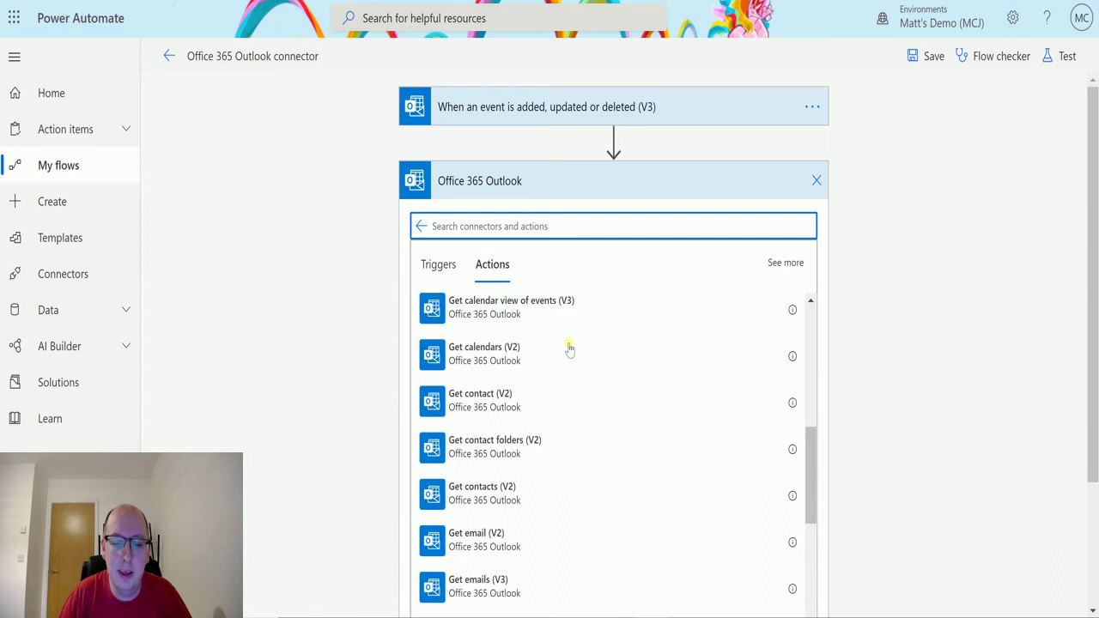
scroll(569, 348, down, 4)
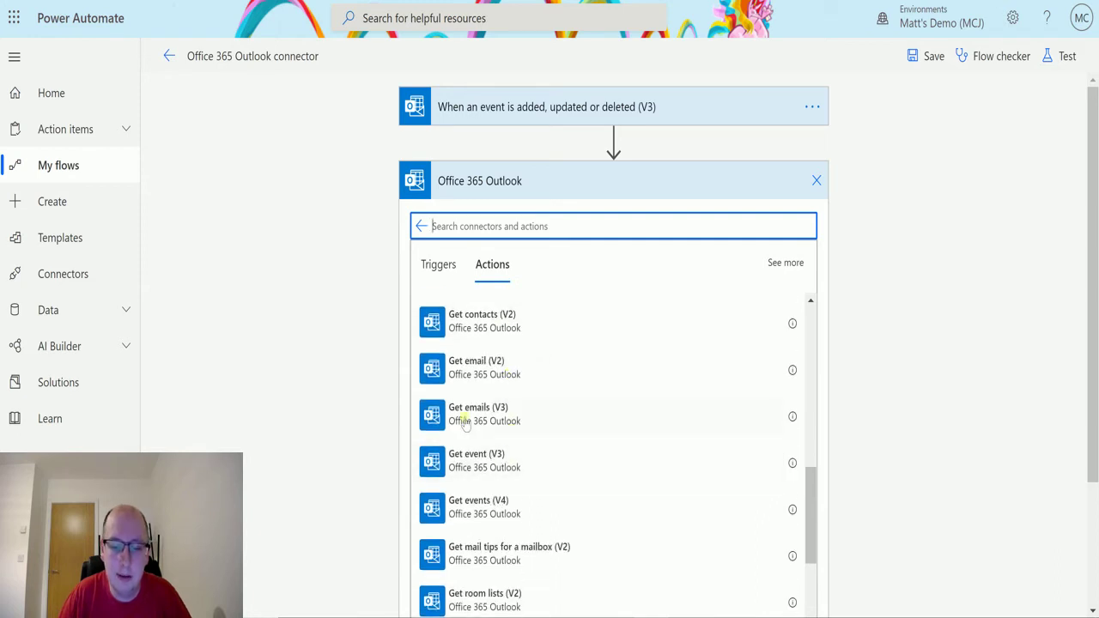
scroll(468, 422, down, 2)
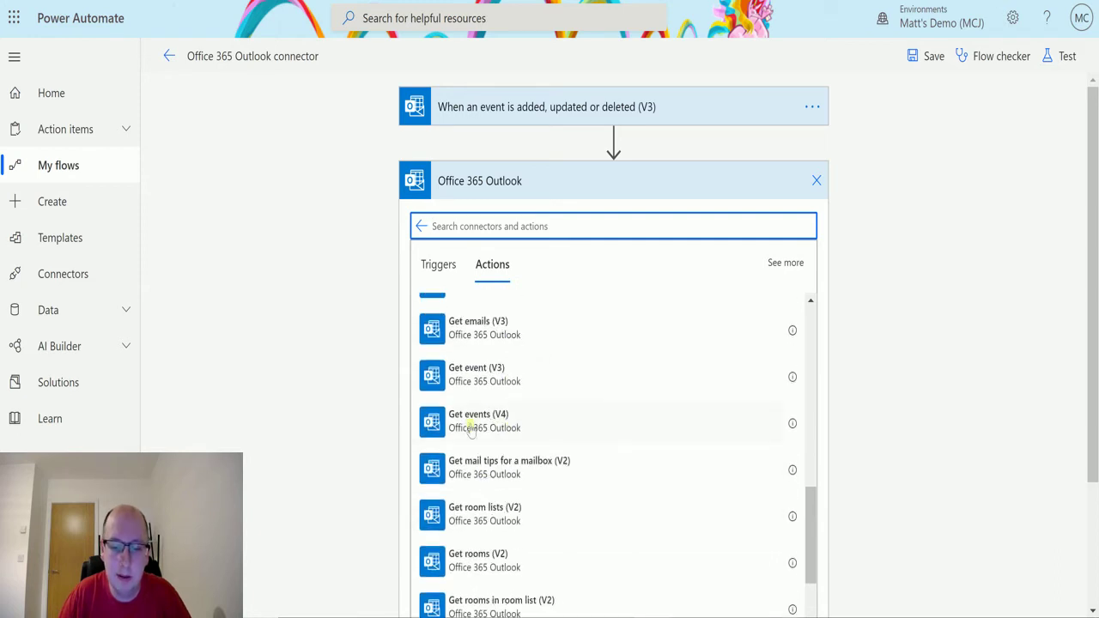
click(525, 378)
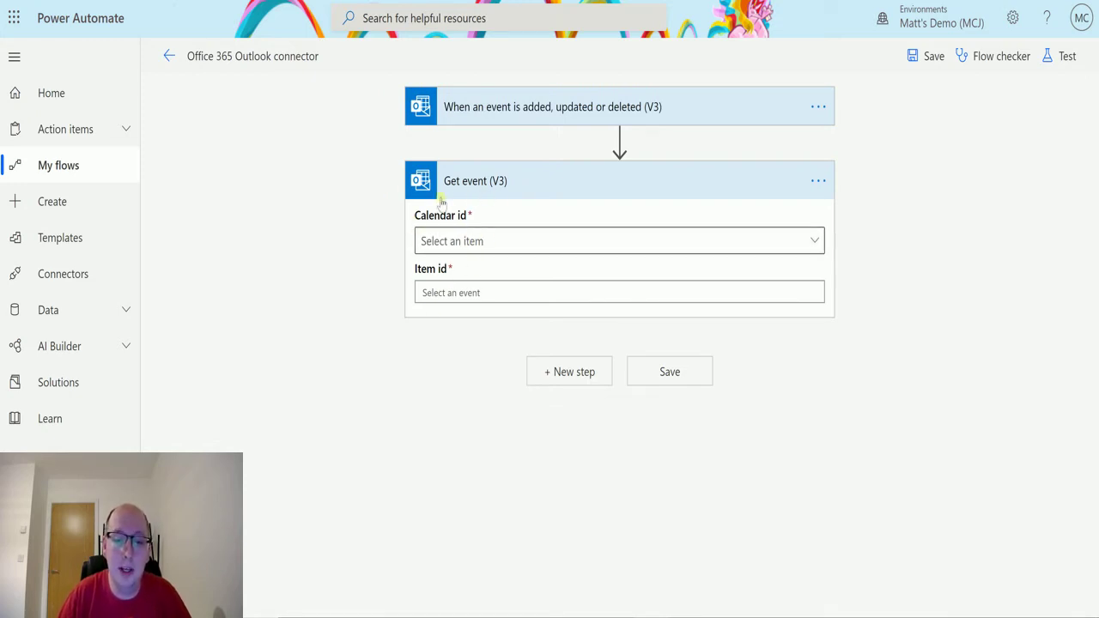
Set Calendar id to 'Calendar' and fill Item id with the trigger's dynamic Id value
click(569, 243)
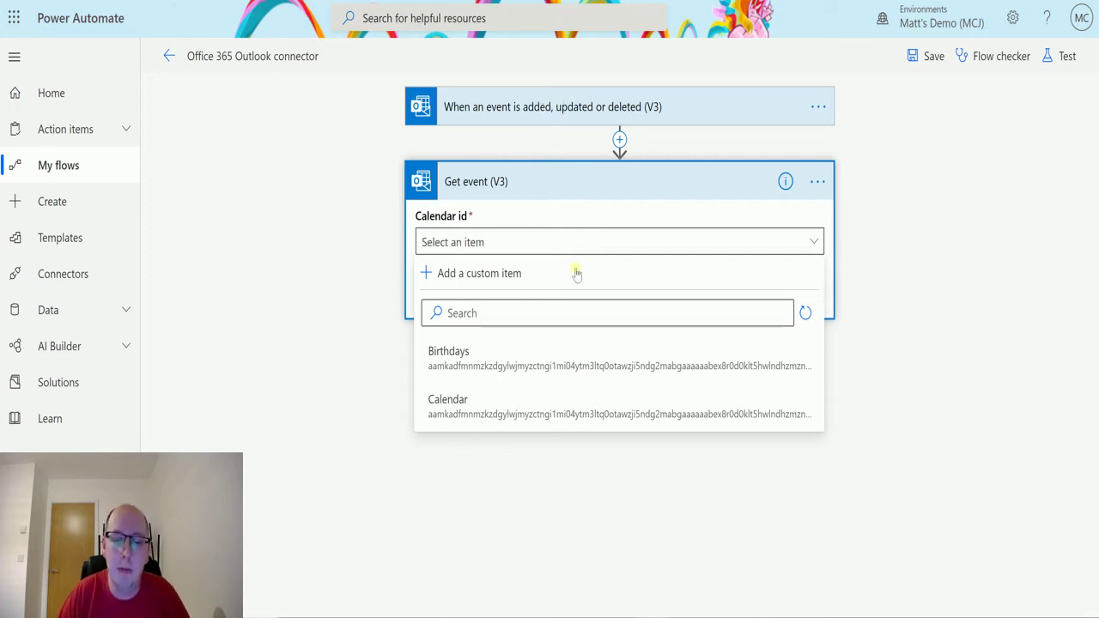
click(460, 413)
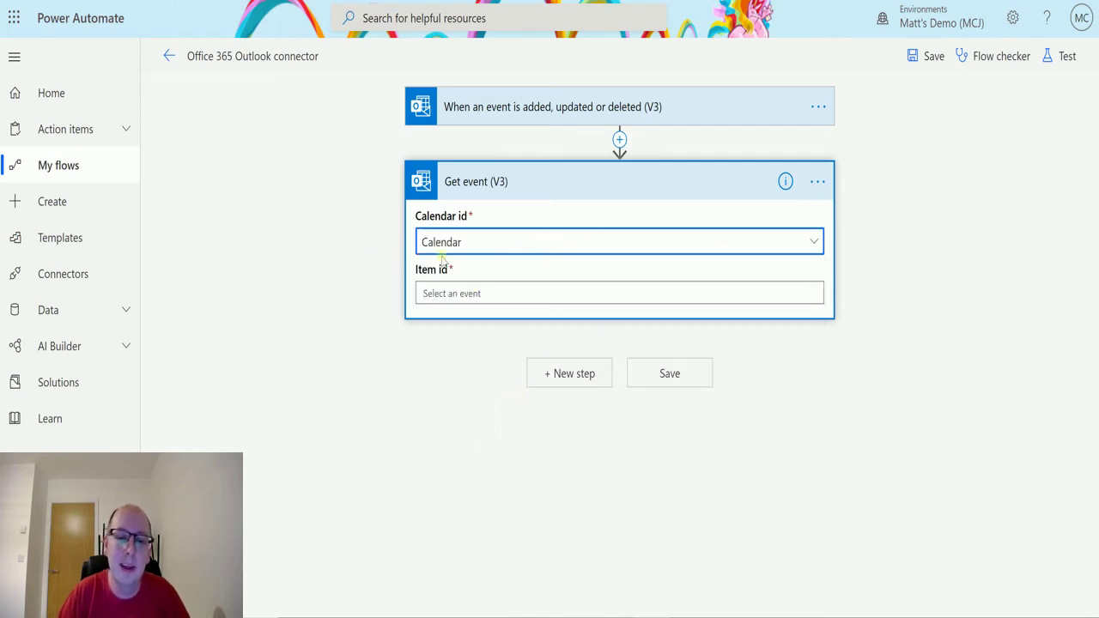
click(537, 294)
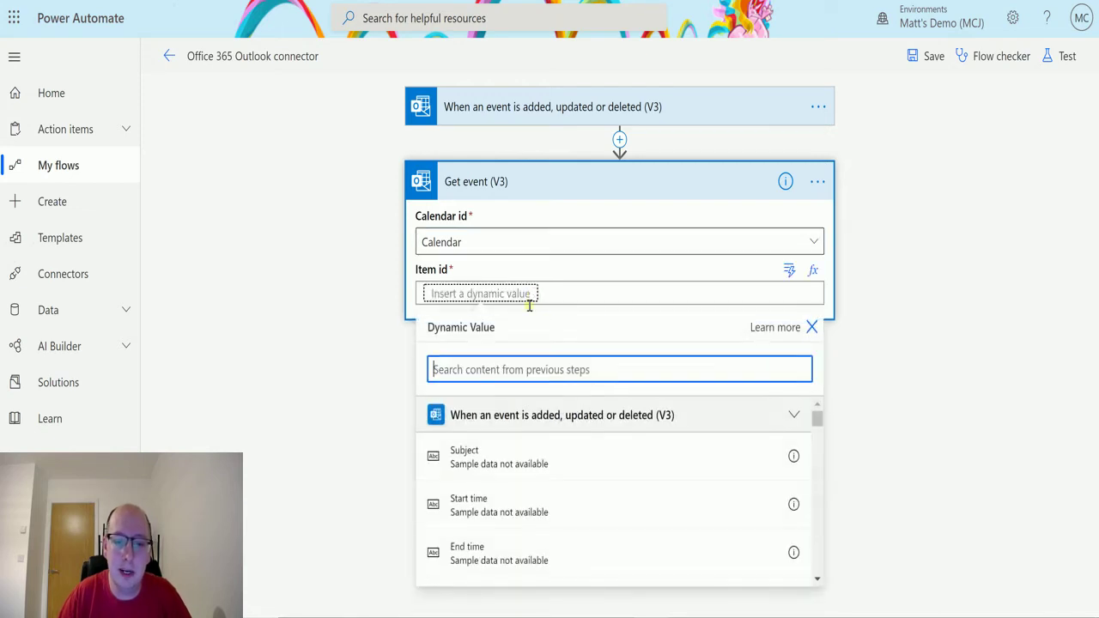
text(id)
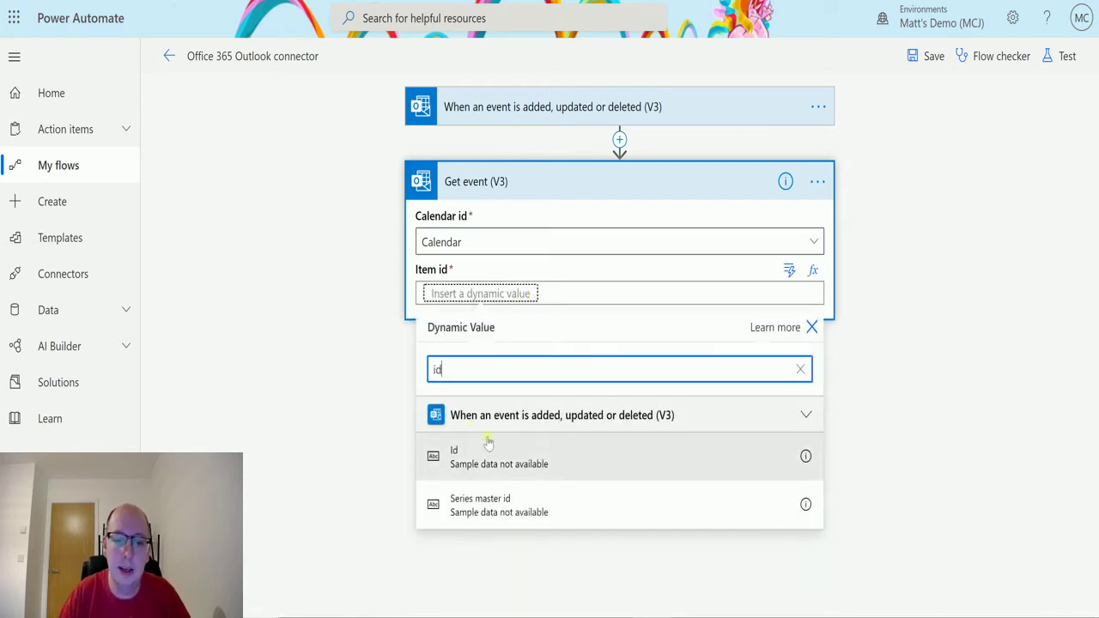
click(487, 446)
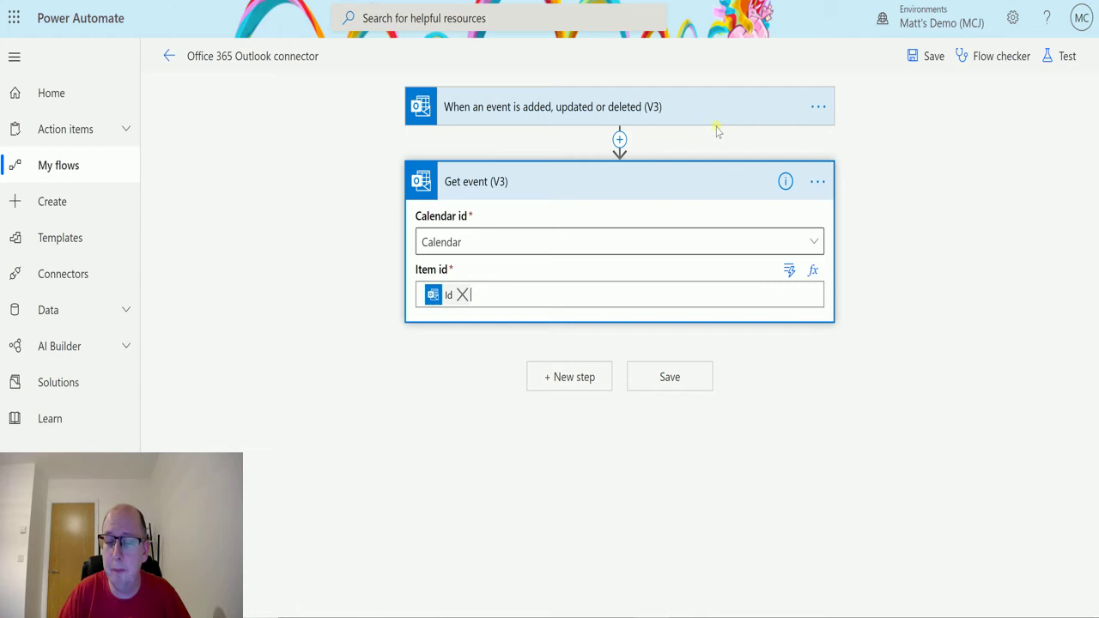
Start a flow test with 'I'll perform the trigger action' selected, then go to Outlook
click(1064, 56)
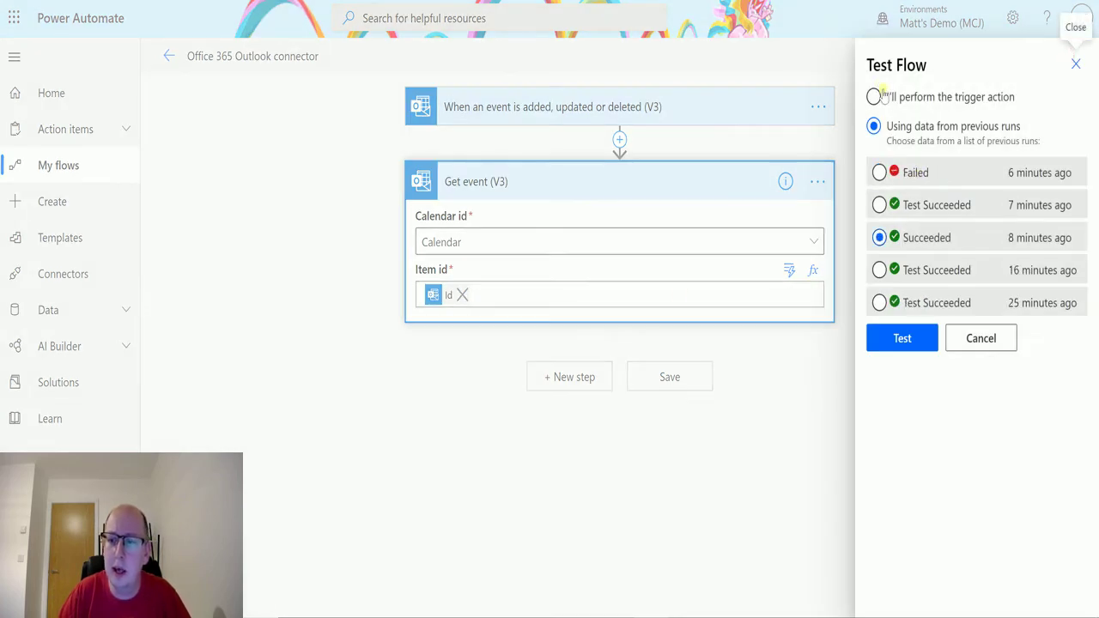
click(874, 96)
click(908, 174)
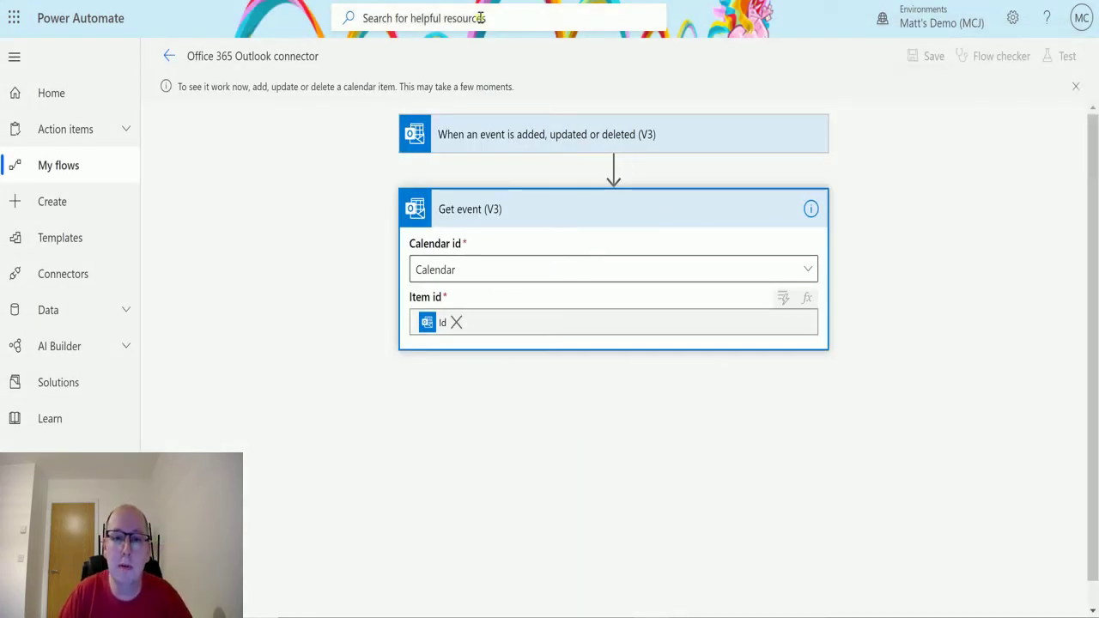
key(alt+Tab)
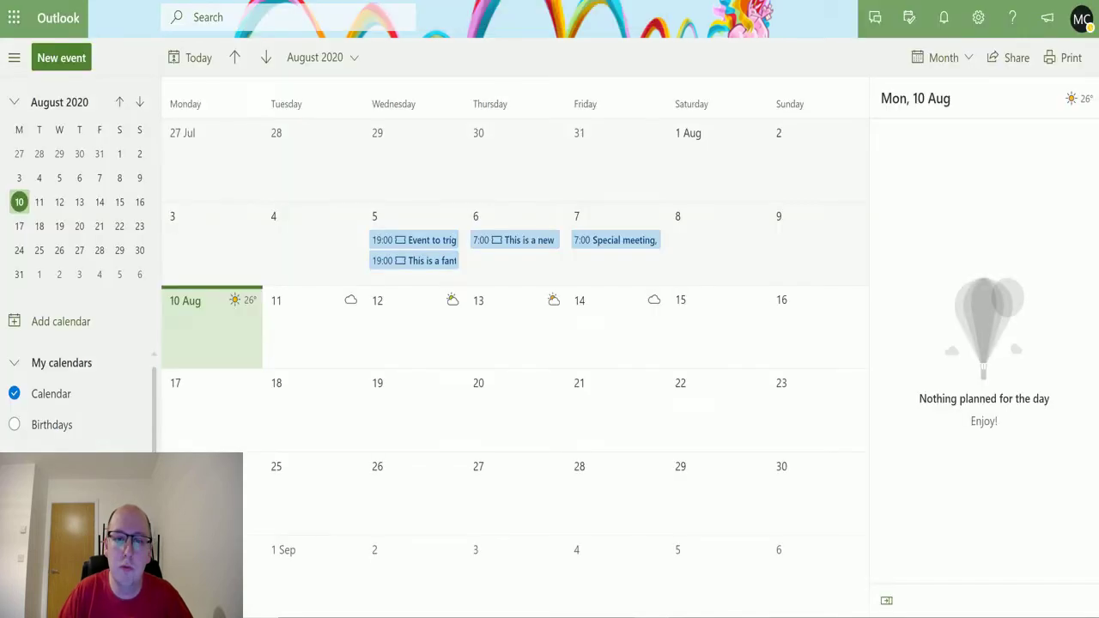
Create and save 'Sweet Event' on 10 Aug in Calendar with description 'This is'
click(200, 321)
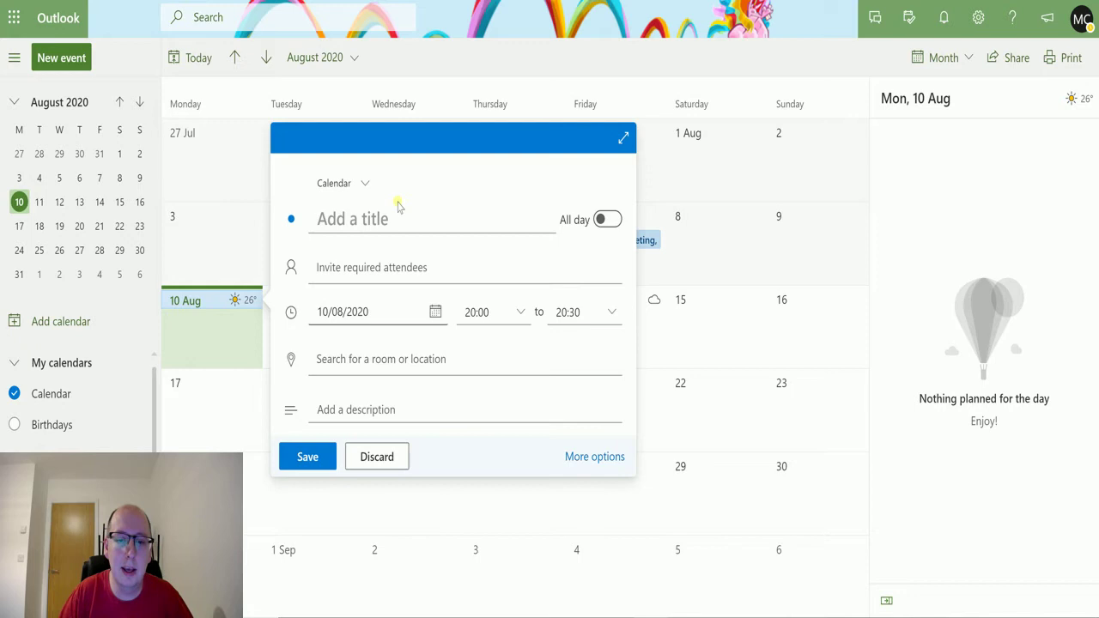
text(Sweet )
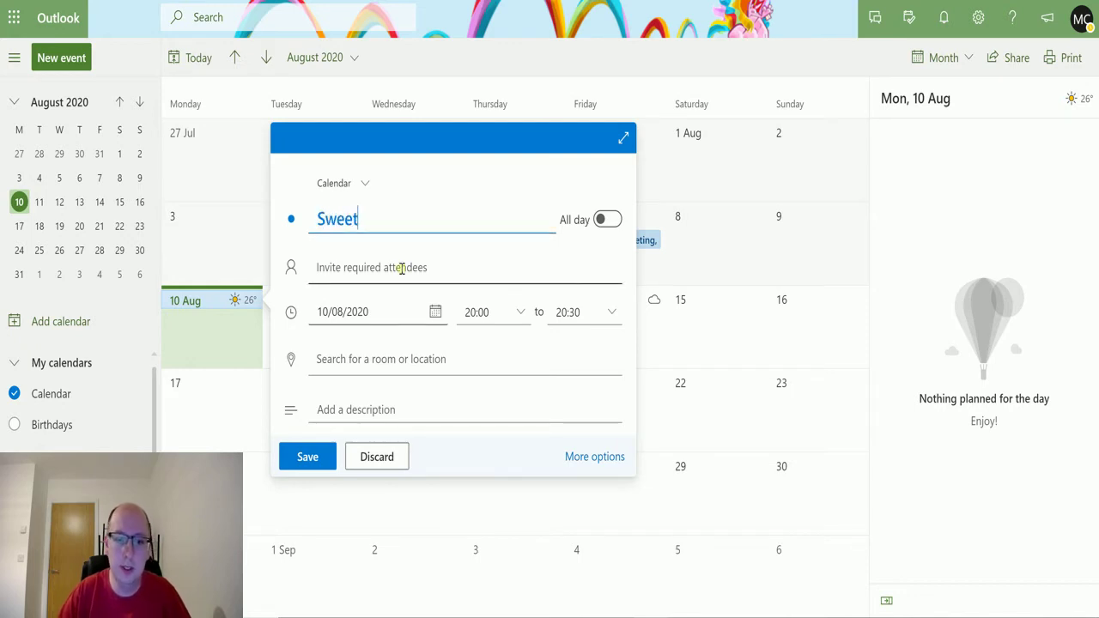
text(Event)
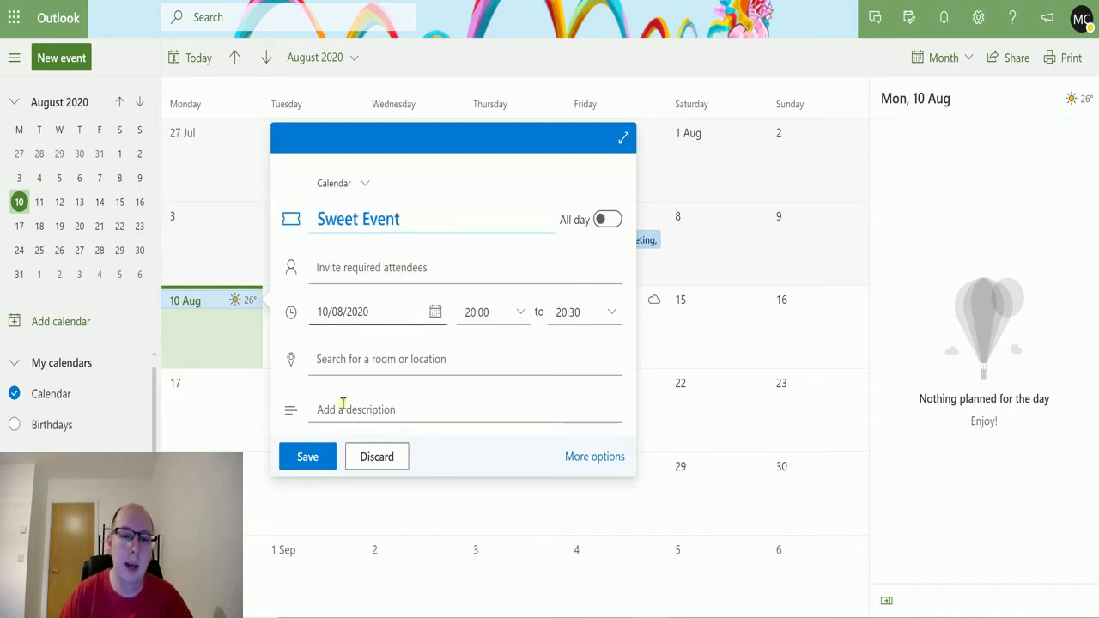
click(364, 184)
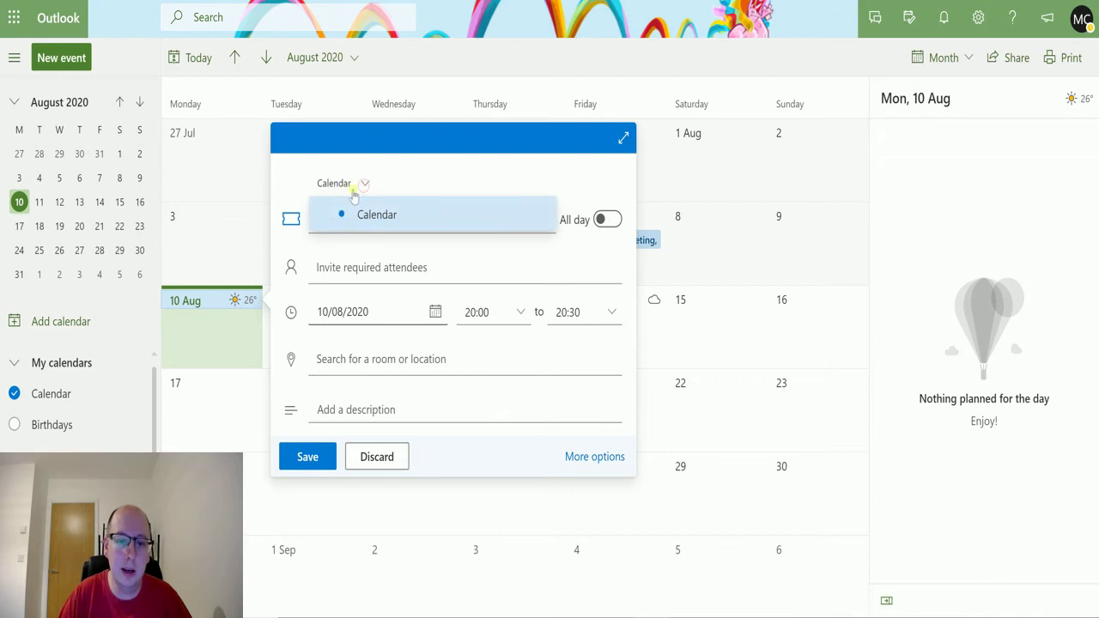
click(466, 177)
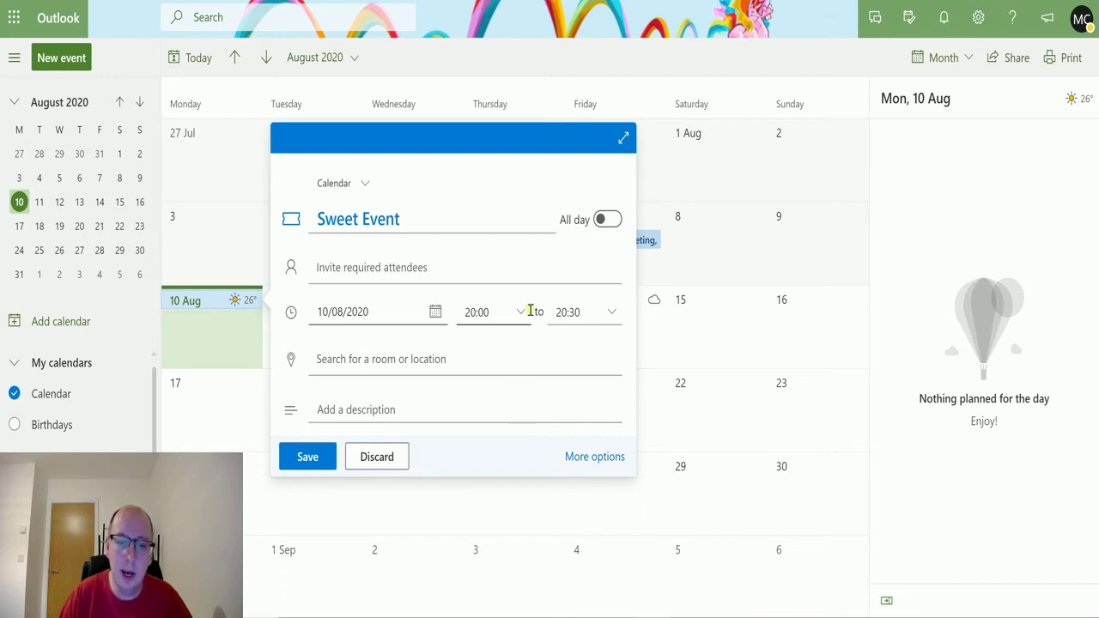
click(393, 417)
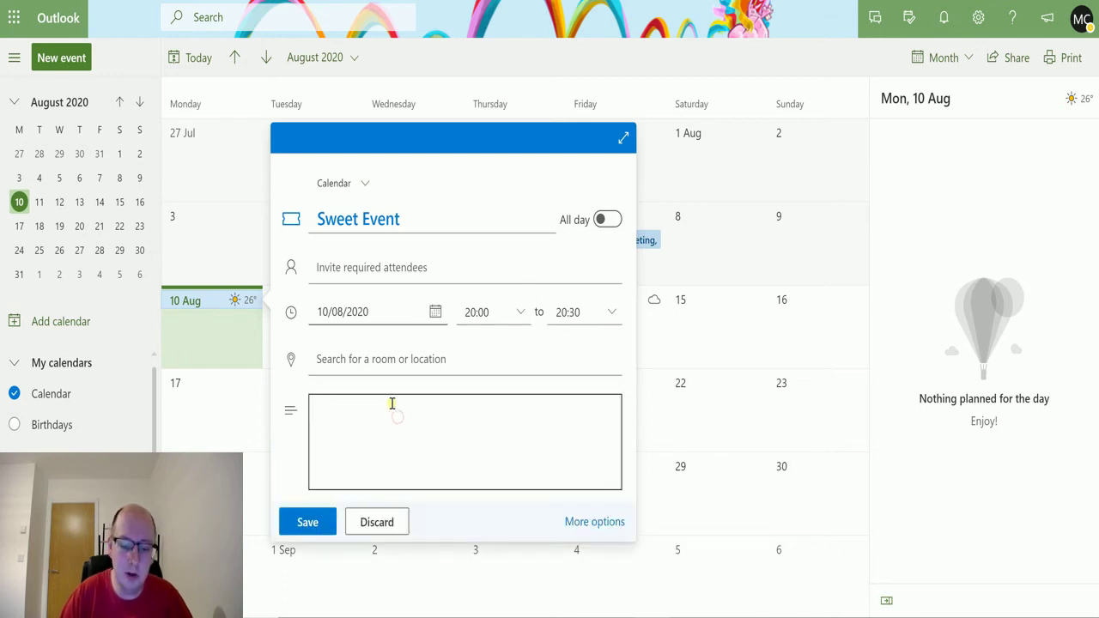
text(This is a description, say something cool.)
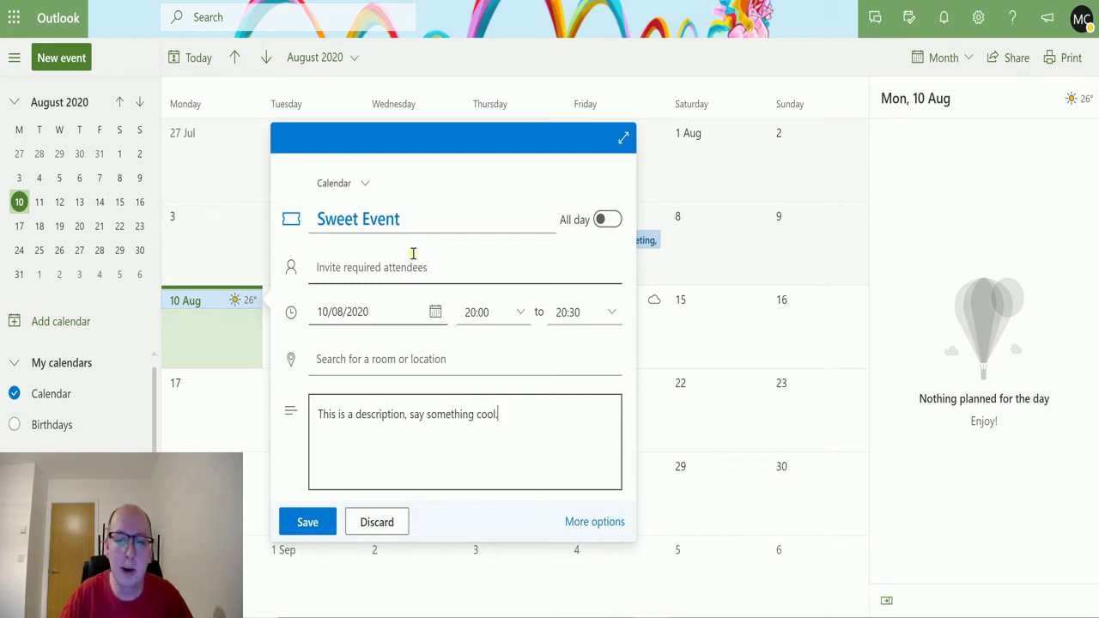
click(314, 523)
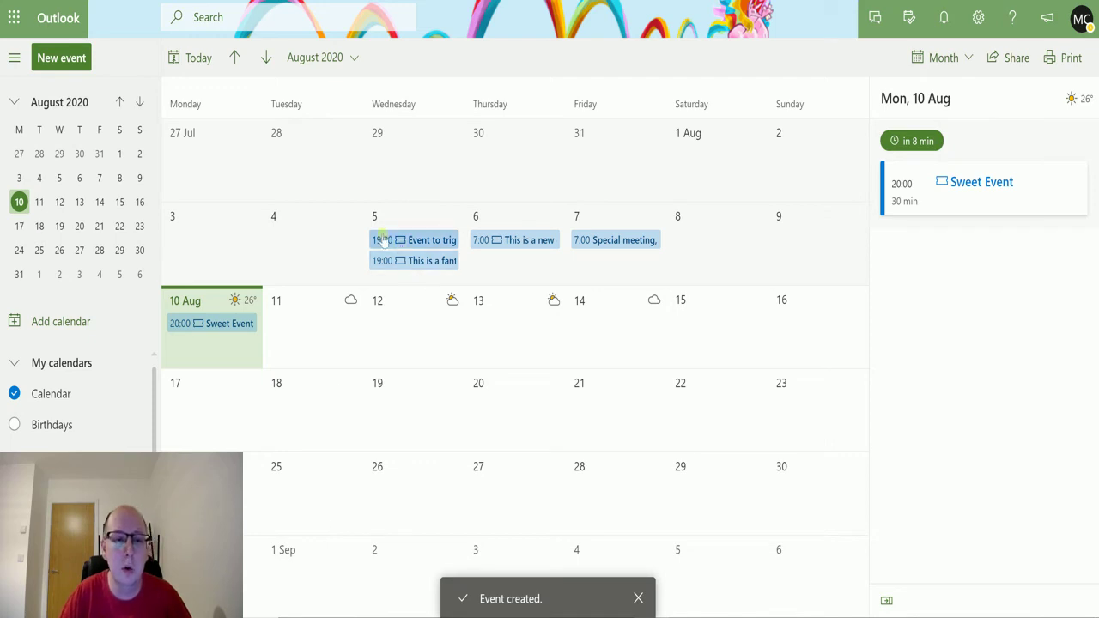
Open the run results and expand all of the Get event (V3) output fields
key(ctrl+Tab)
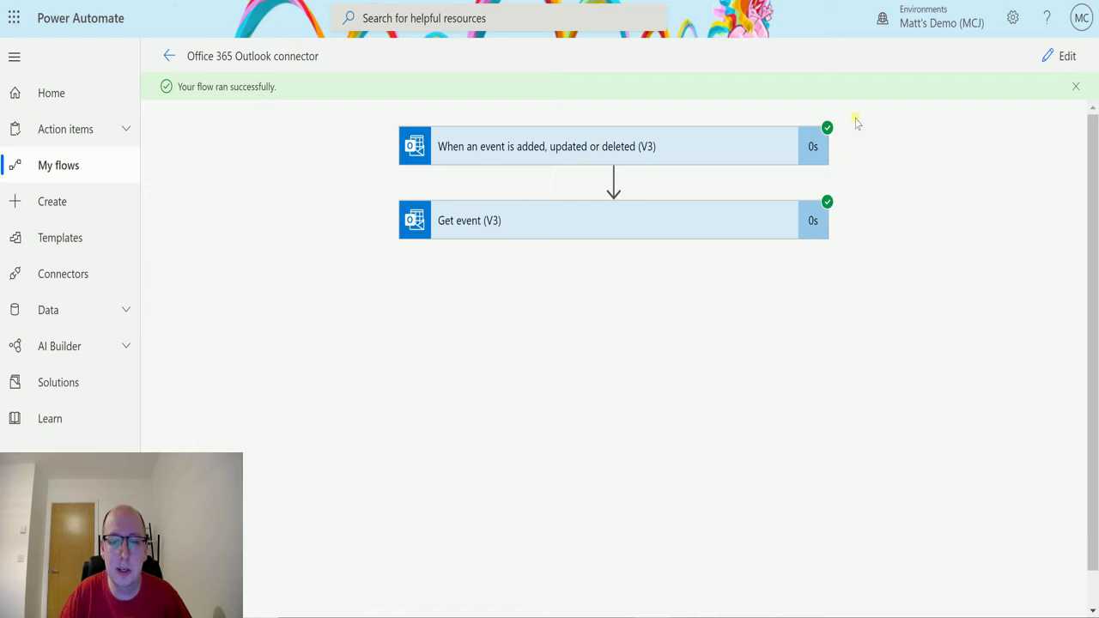
click(677, 222)
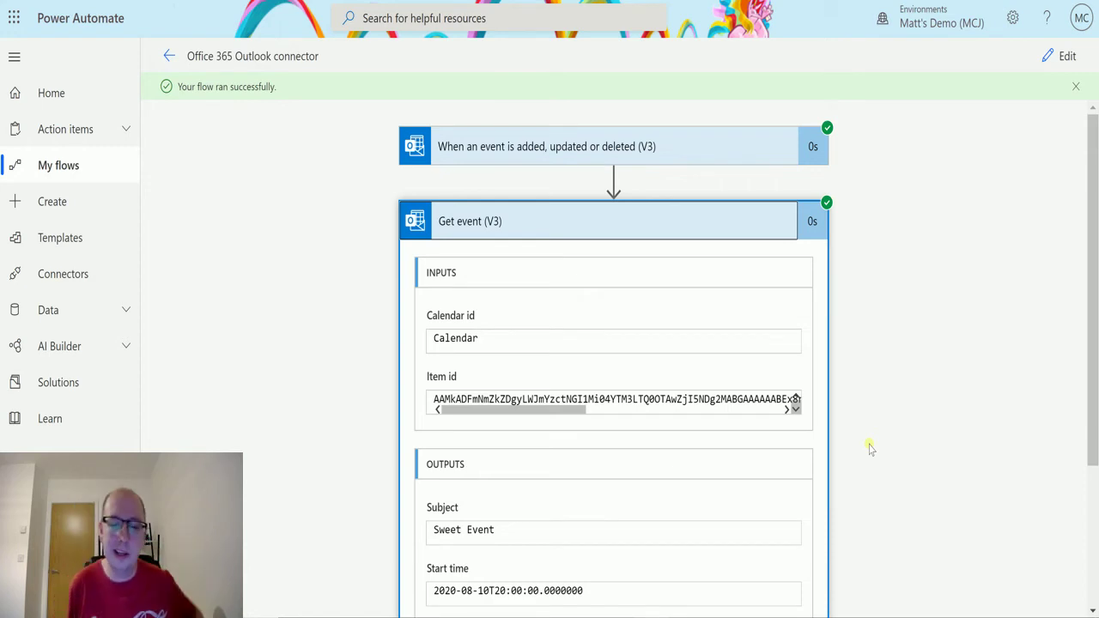
scroll(736, 326, down, 2)
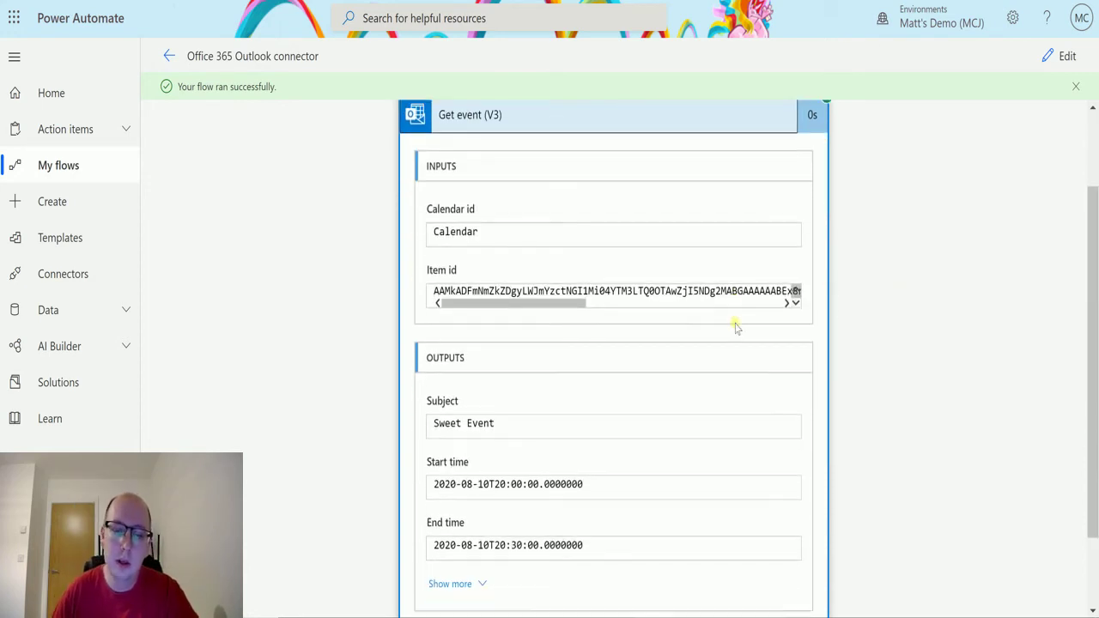
click(450, 519)
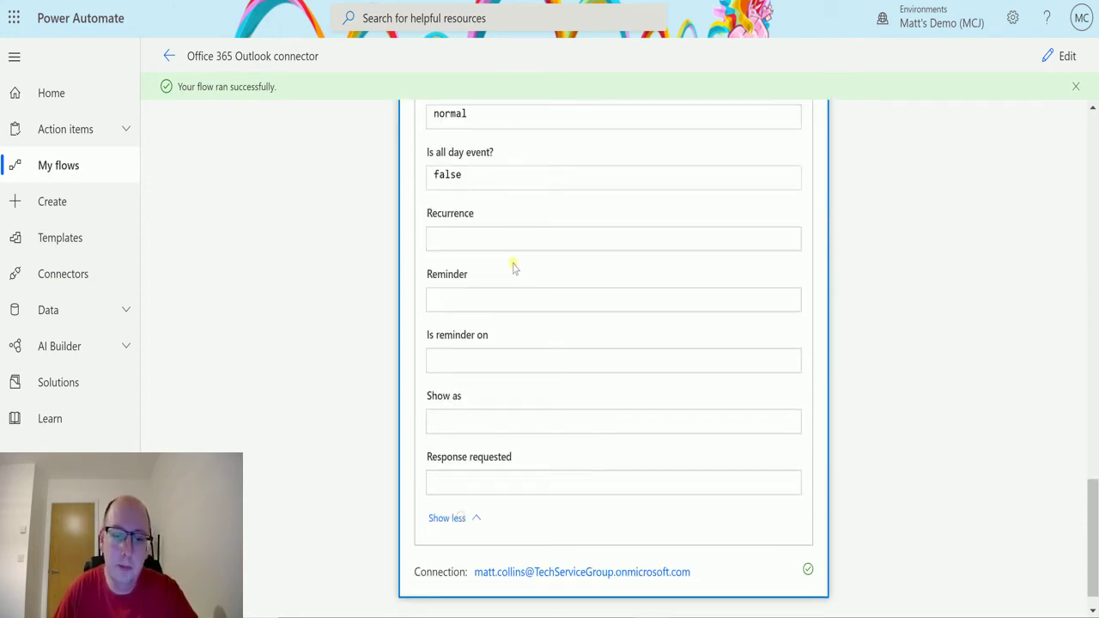
scroll(540, 324, up, 10)
scroll(549, 326, up, 6)
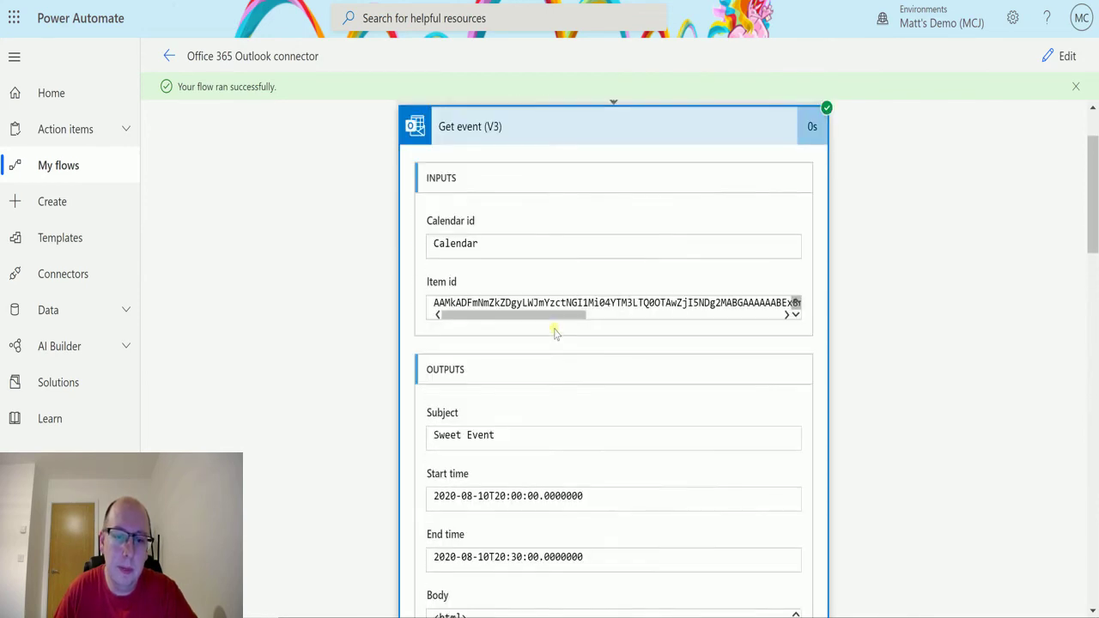
scroll(552, 329, down, 2)
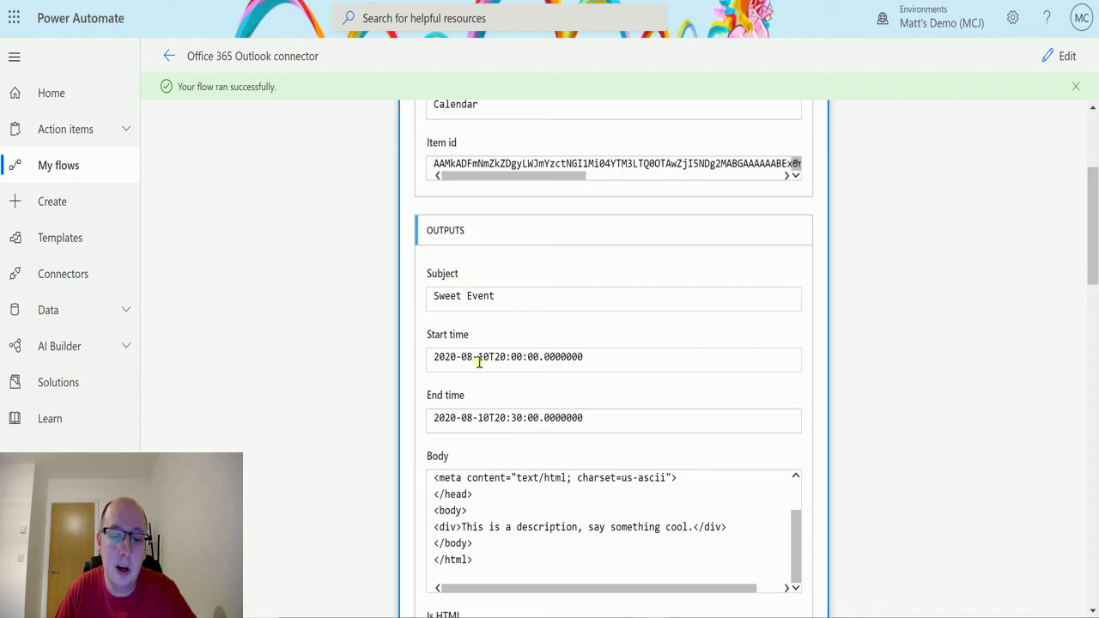
scroll(485, 352, down, 2)
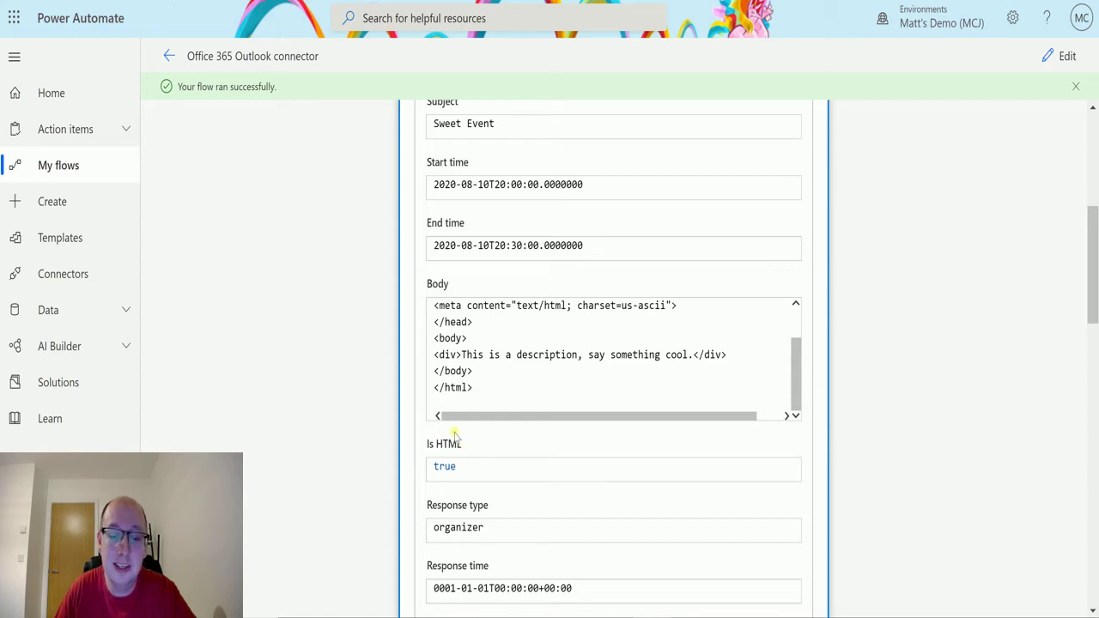
Highlight the HTML tags and full markup in the Body output to review the event description
drag(477, 386, 433, 387)
drag(470, 339, 421, 323)
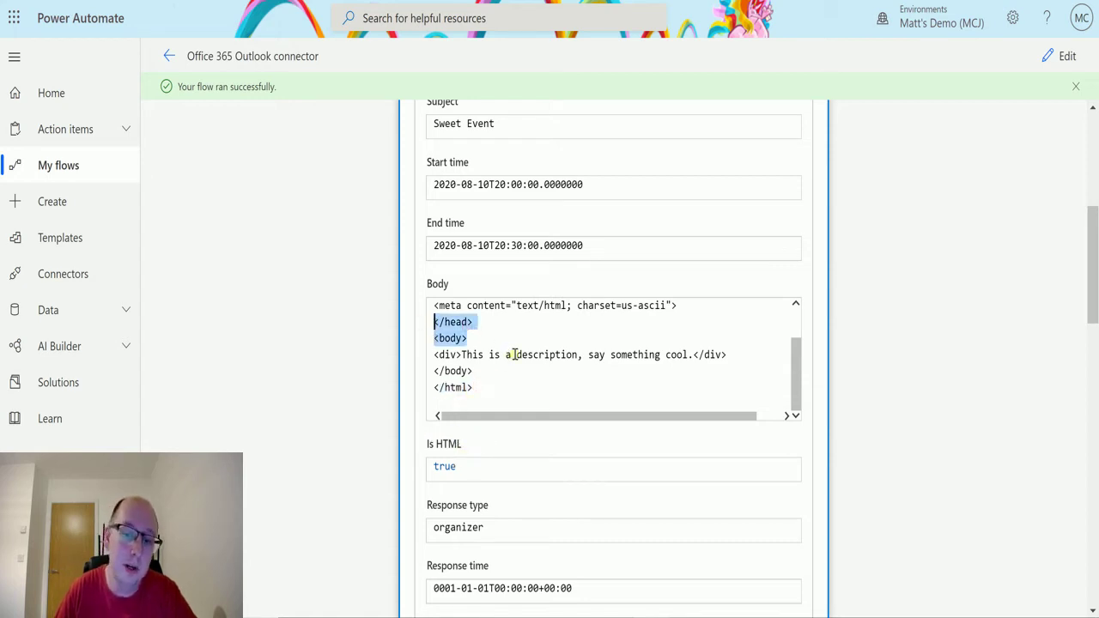
scroll(657, 351, down, 1)
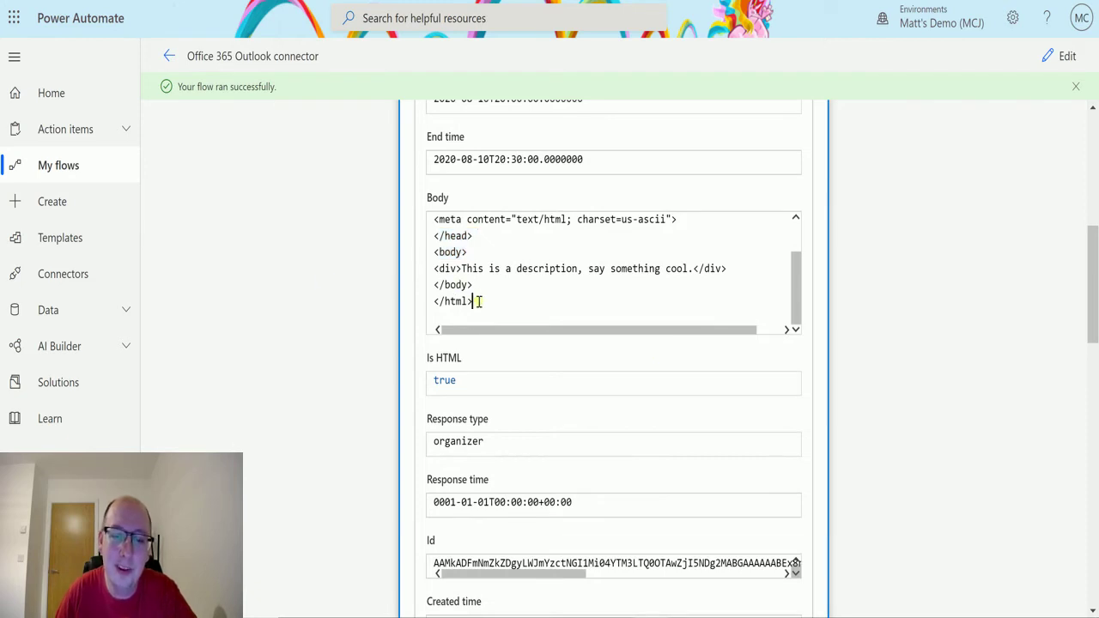
drag(477, 301, 416, 219)
click(491, 243)
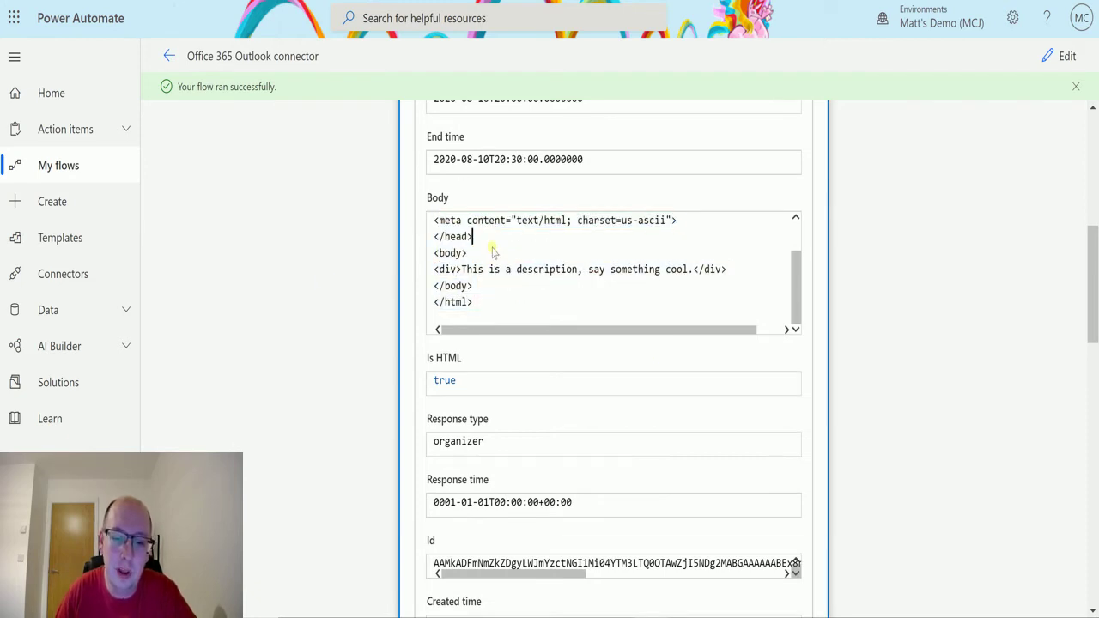
scroll(550, 329, down, 1)
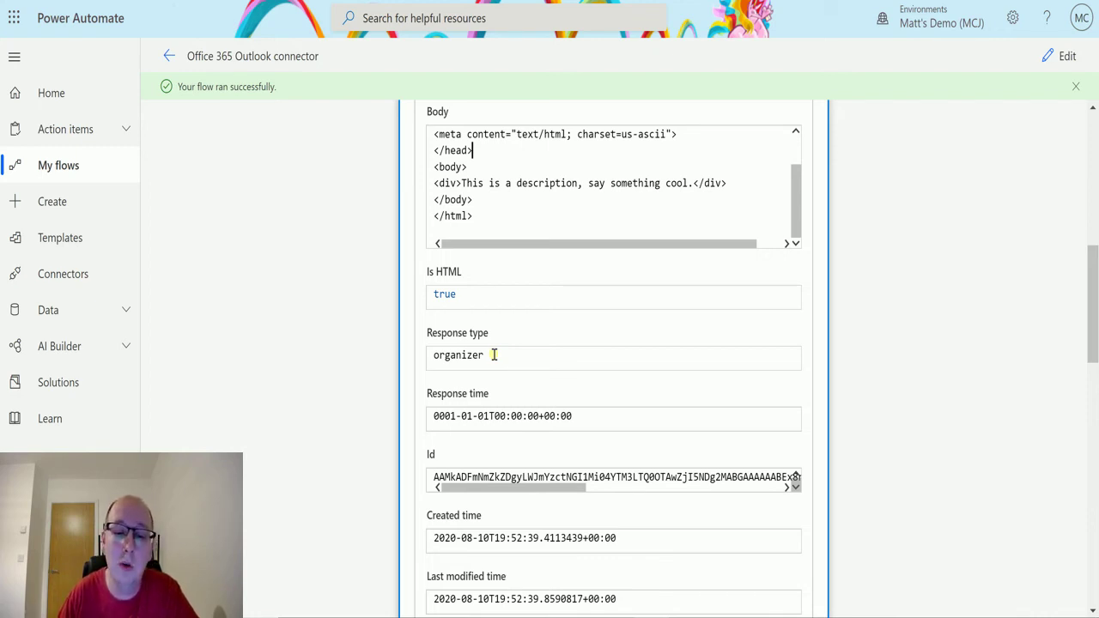
scroll(570, 295, down, 2)
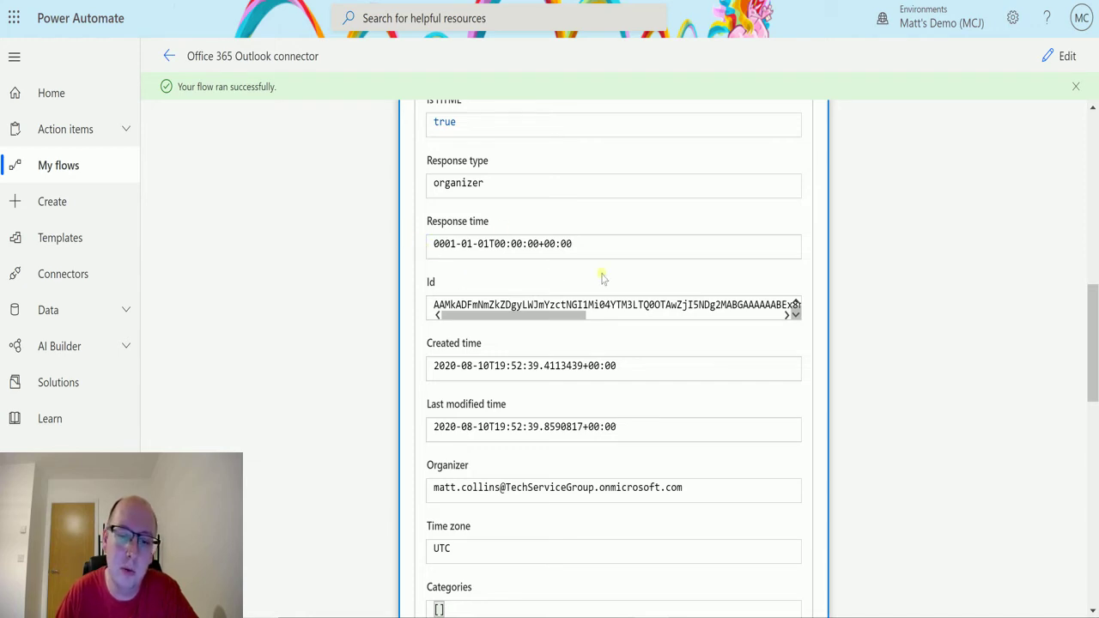
scroll(550, 258, down, 1)
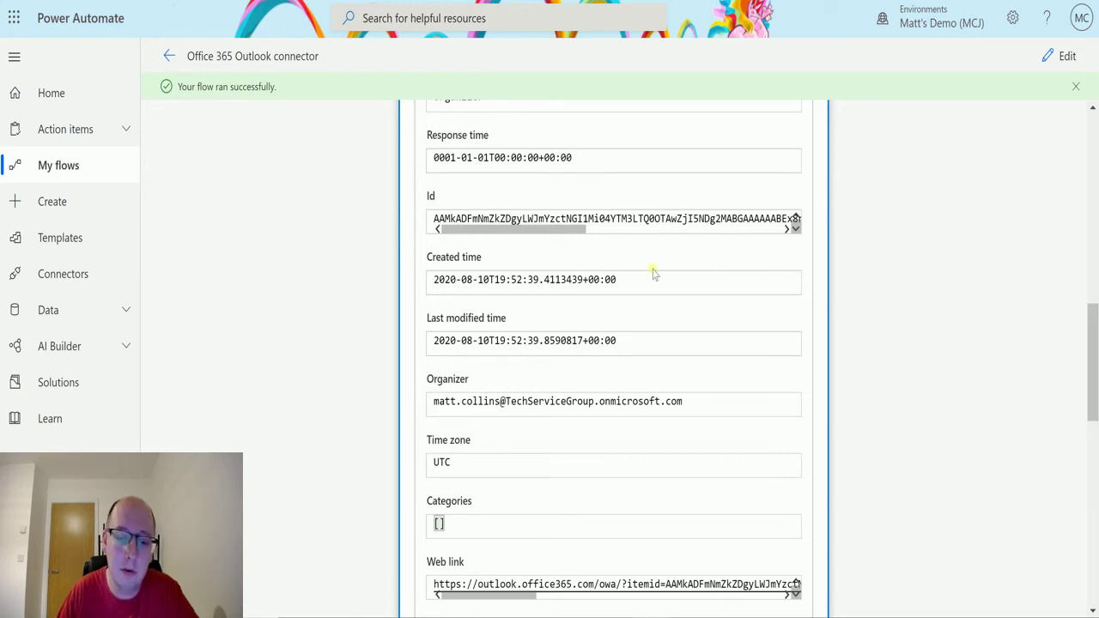
scroll(646, 273, down, 1)
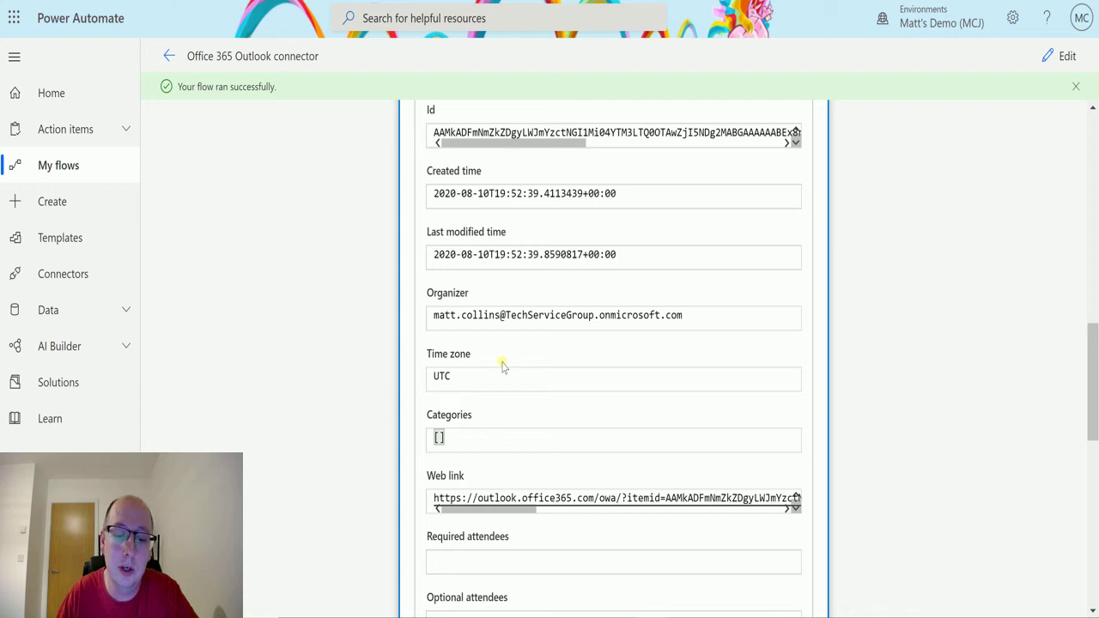
scroll(503, 366, down, 2)
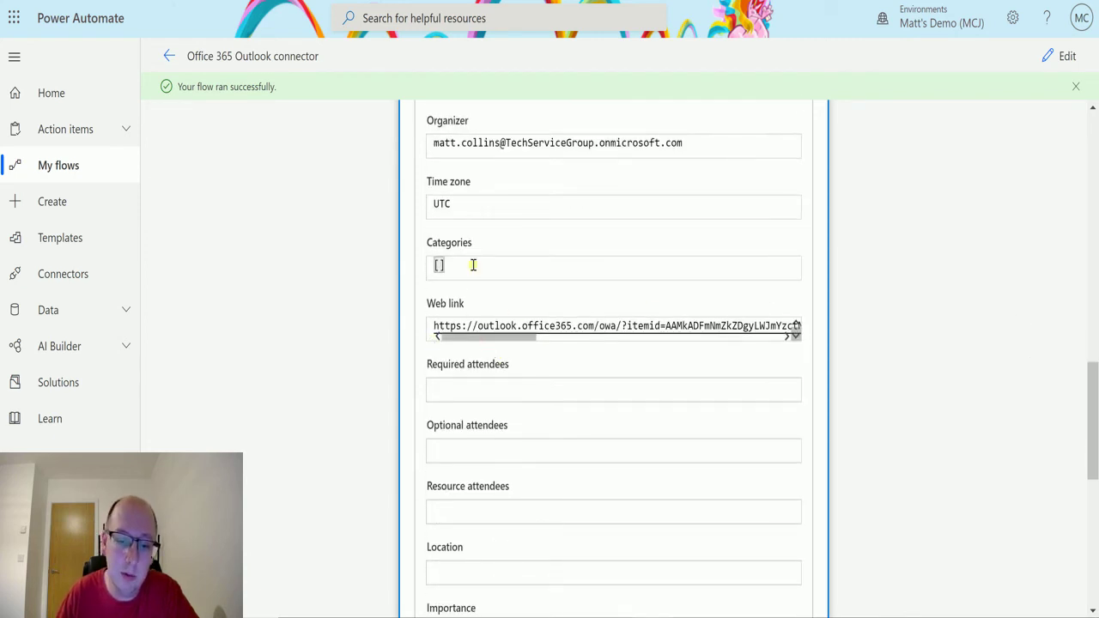
scroll(473, 266, down, 1)
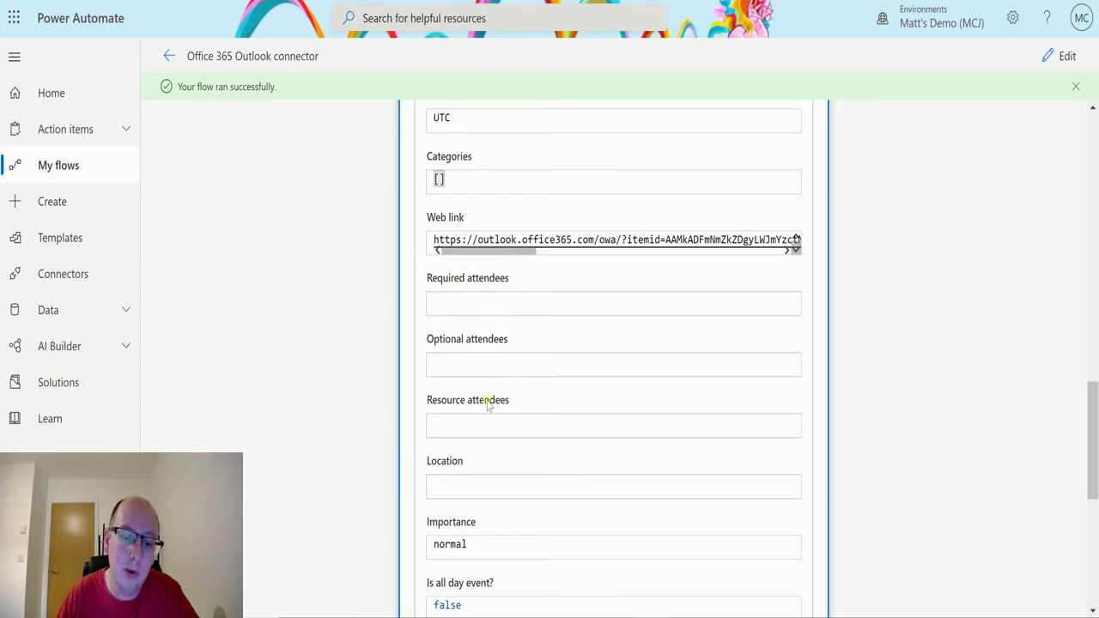
scroll(474, 283, down, 2)
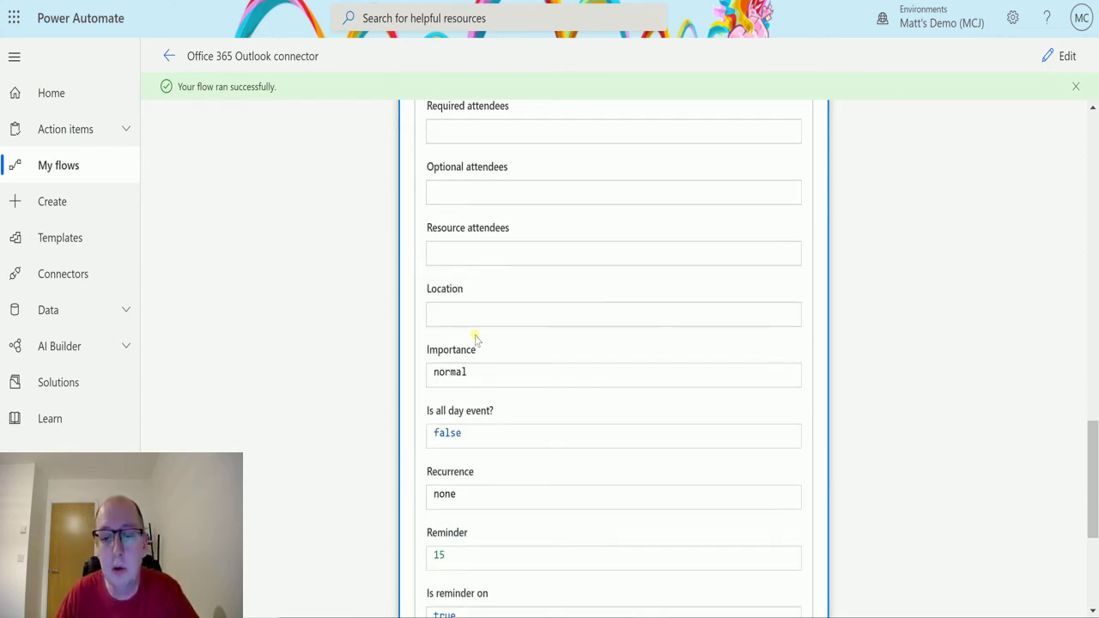
scroll(527, 305, down, 1)
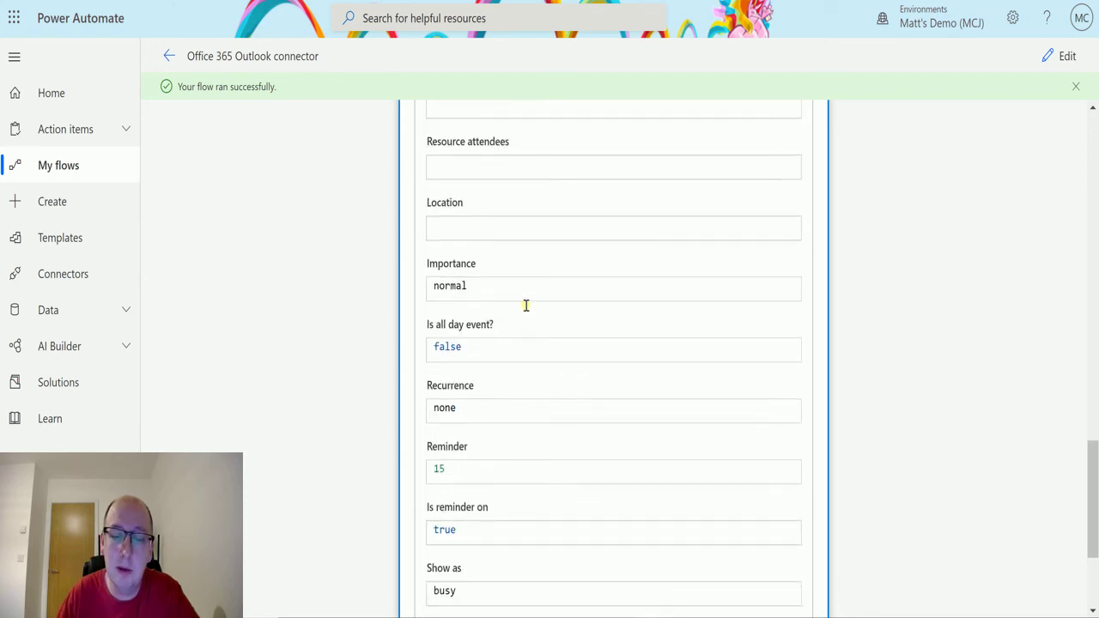
scroll(496, 284, down, 1)
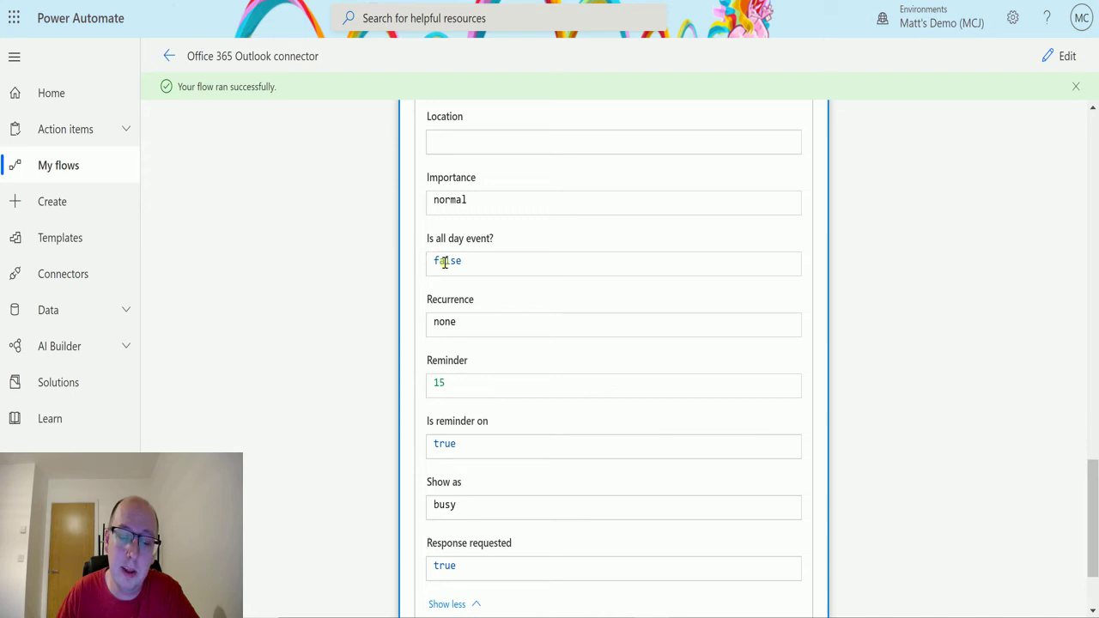
scroll(506, 292, down, 1)
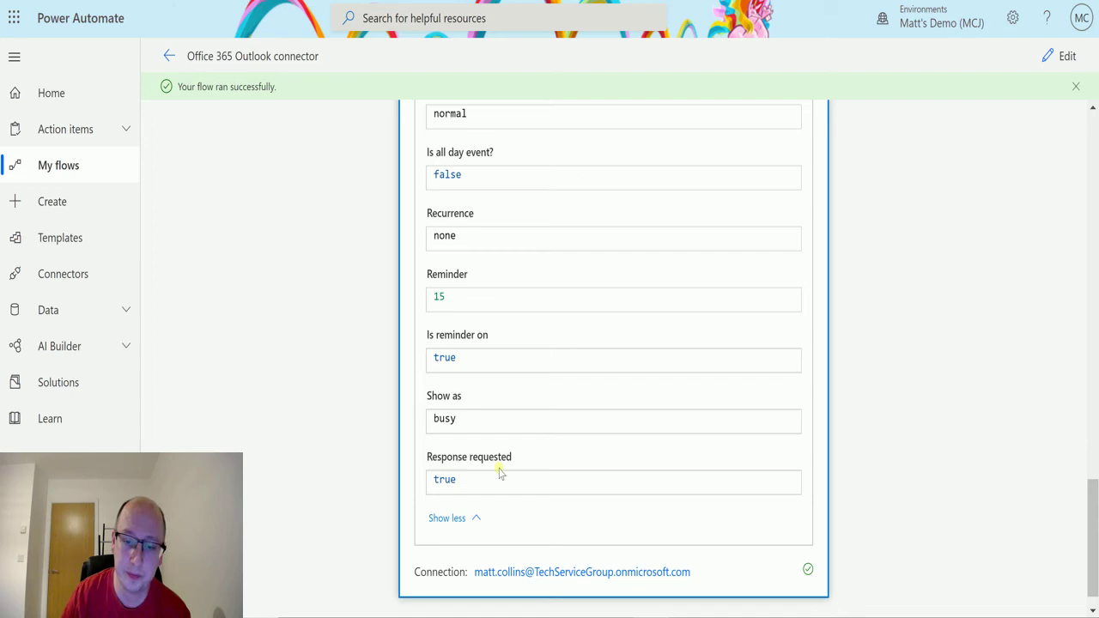
scroll(506, 471, up, 13)
scroll(660, 274, up, 6)
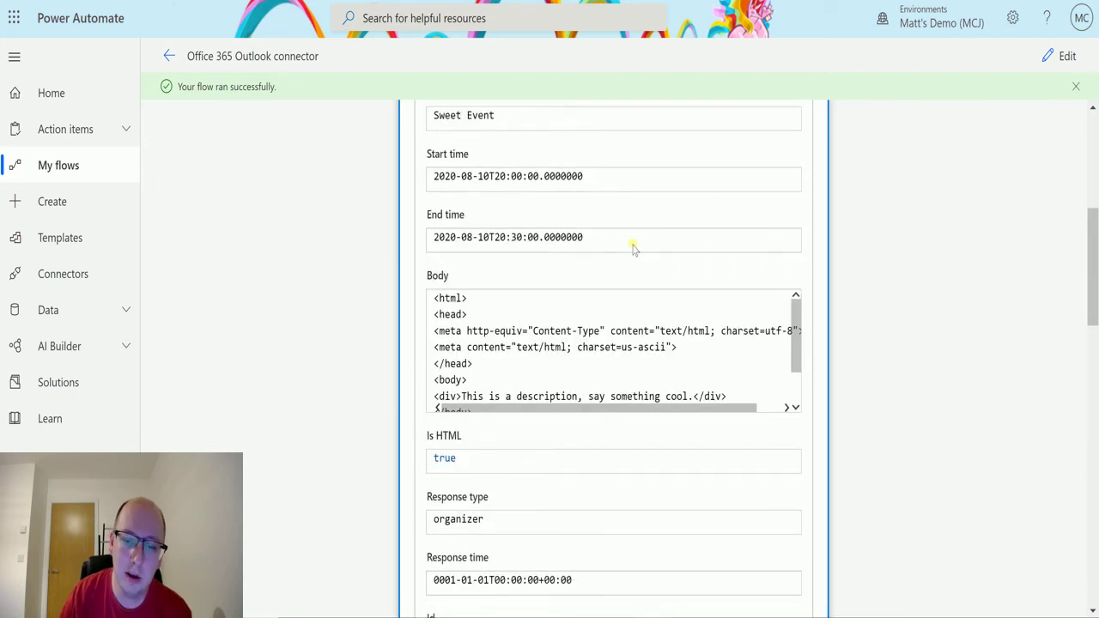
scroll(579, 241, down, 18)
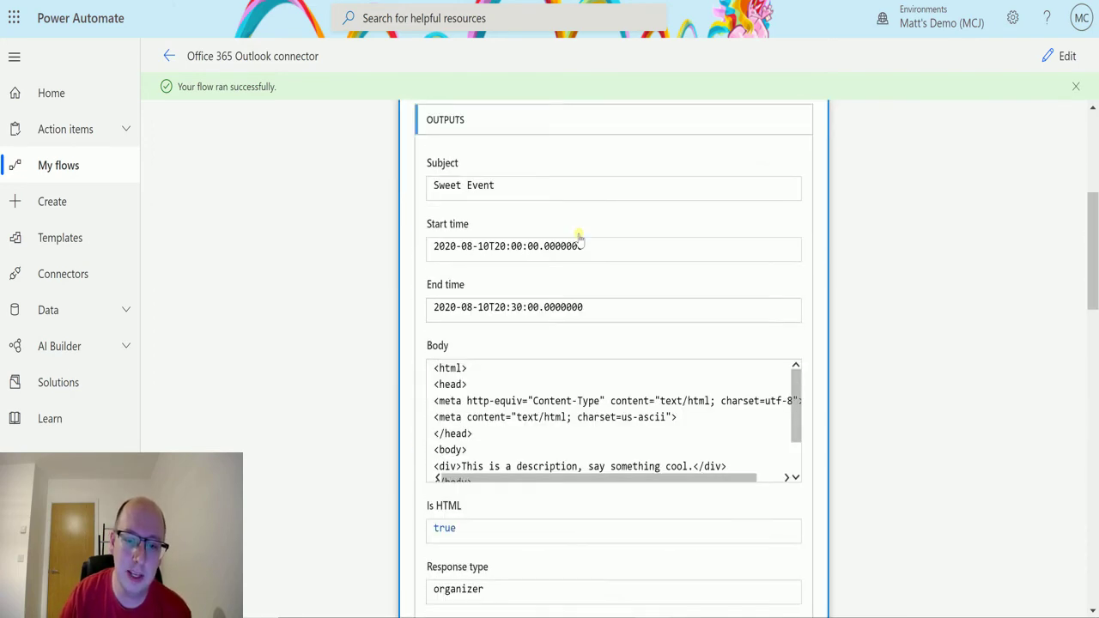
scroll(543, 365, down, 3)
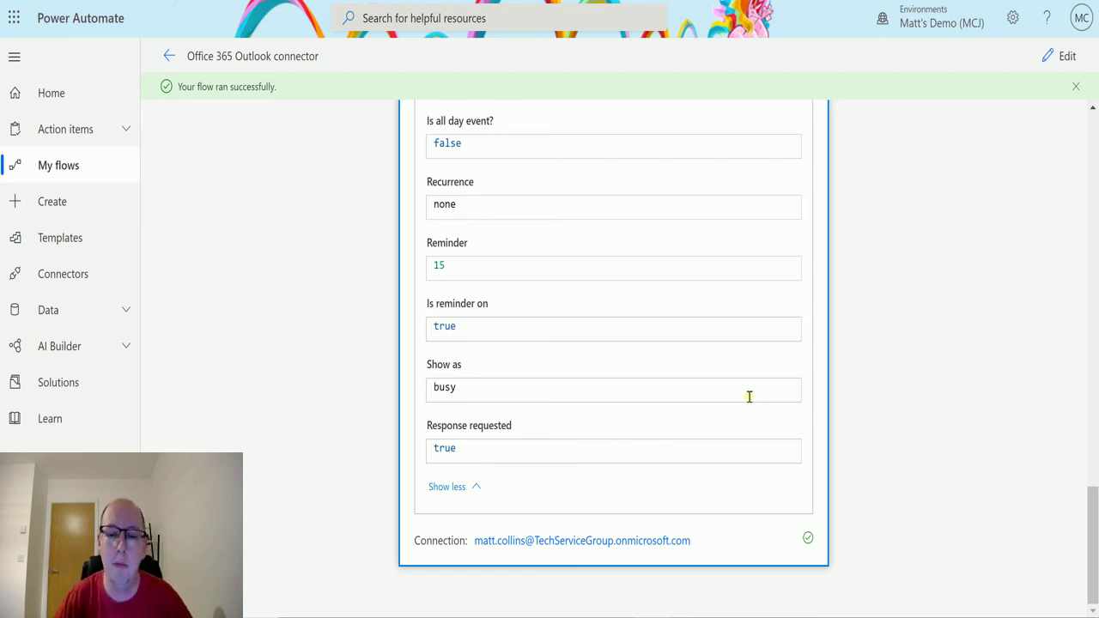
scroll(761, 286, up, 5)
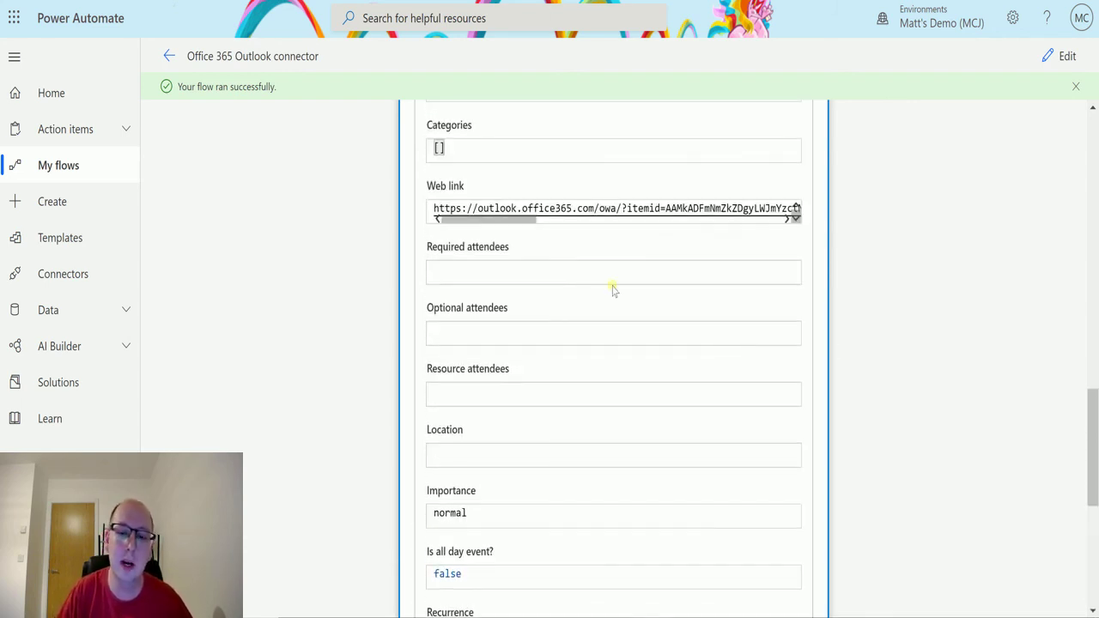
scroll(613, 291, up, 1)
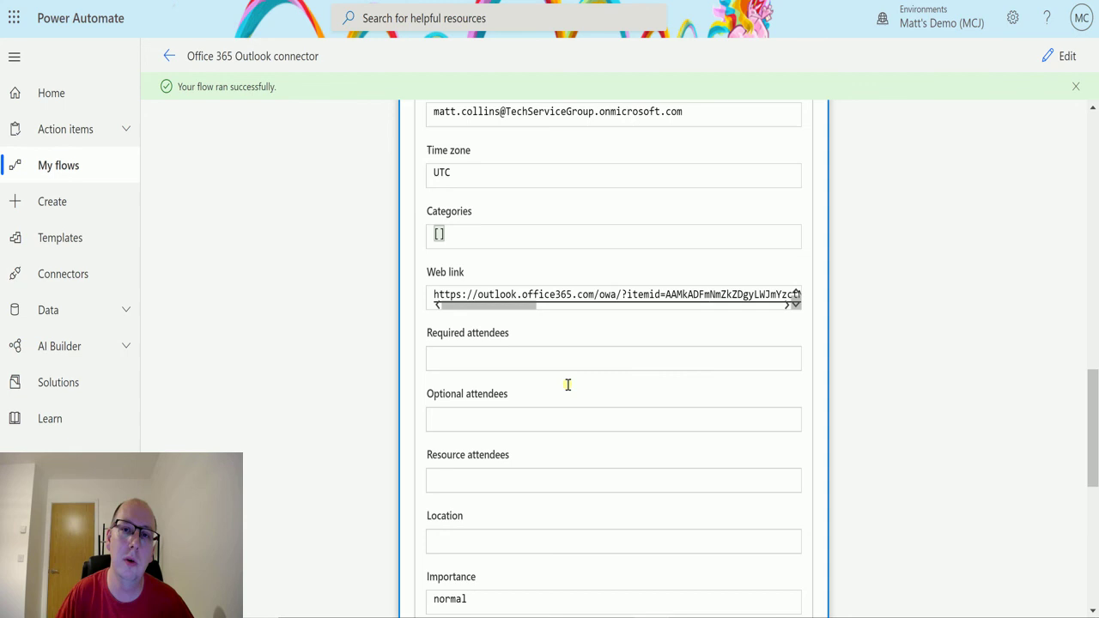